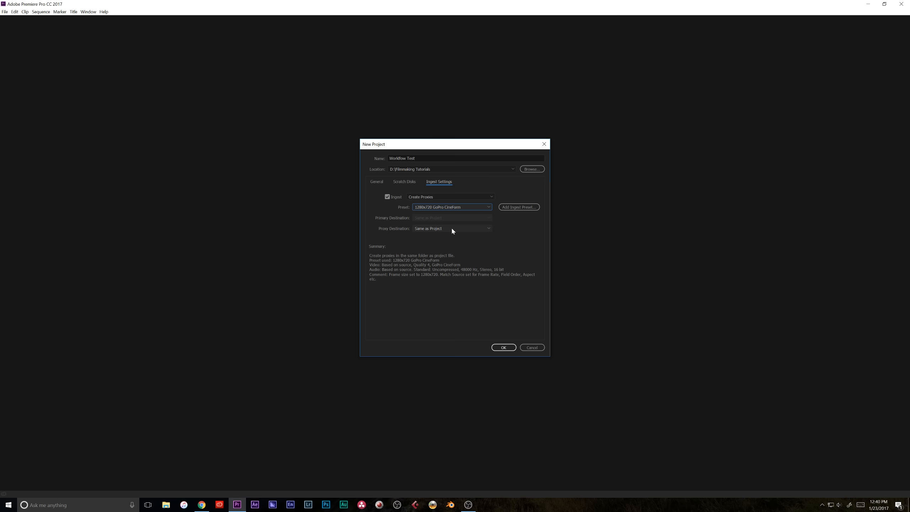
Keep the proxy destination as Same as Project and create the new project with proxy ingest
left_click(452, 230)
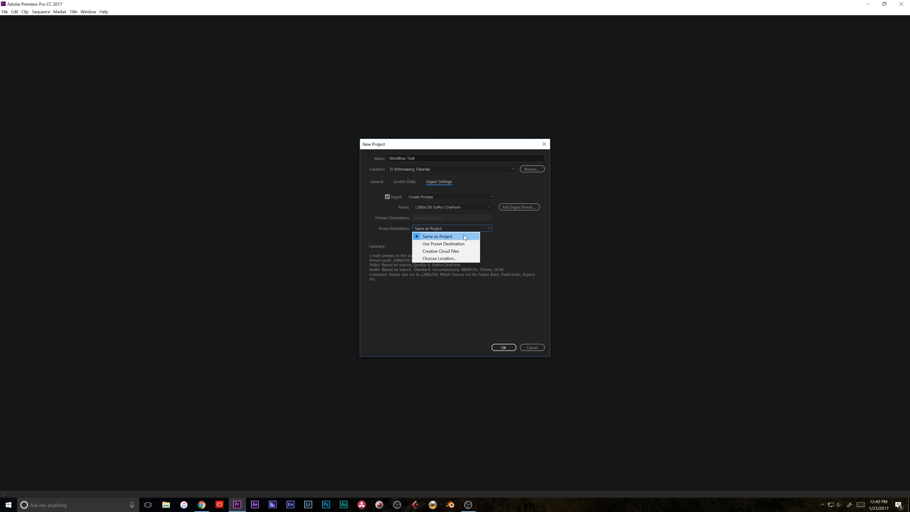
left_click(494, 305)
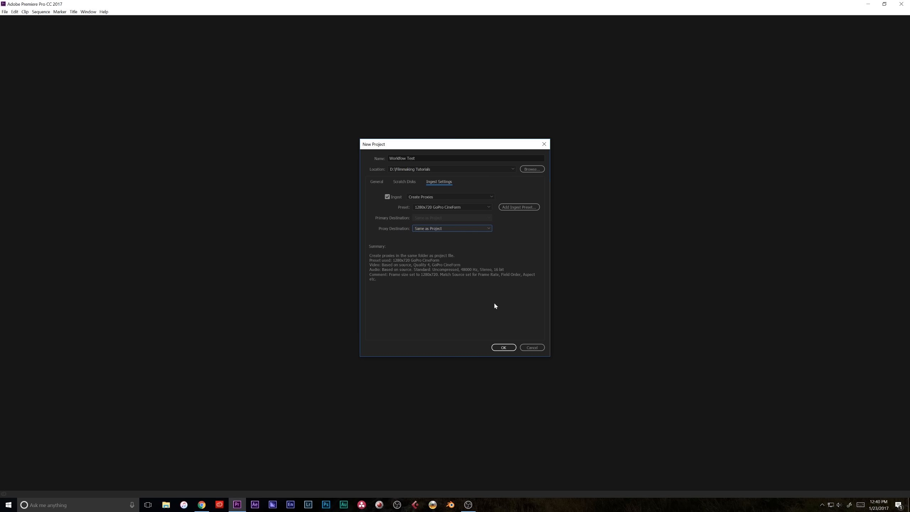
left_click(503, 347)
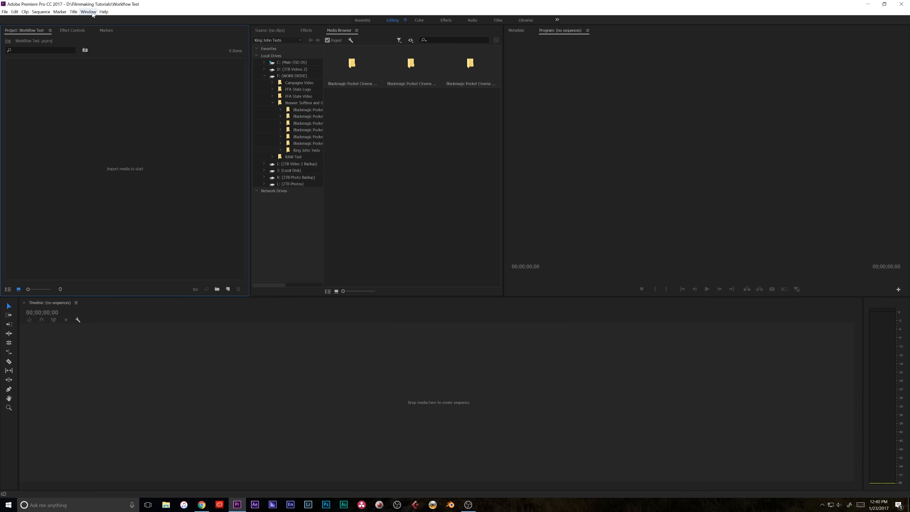
Open the Blackmagic Pocket Cinema clip folder in the Media Browser and import the clip
left_click(88, 11)
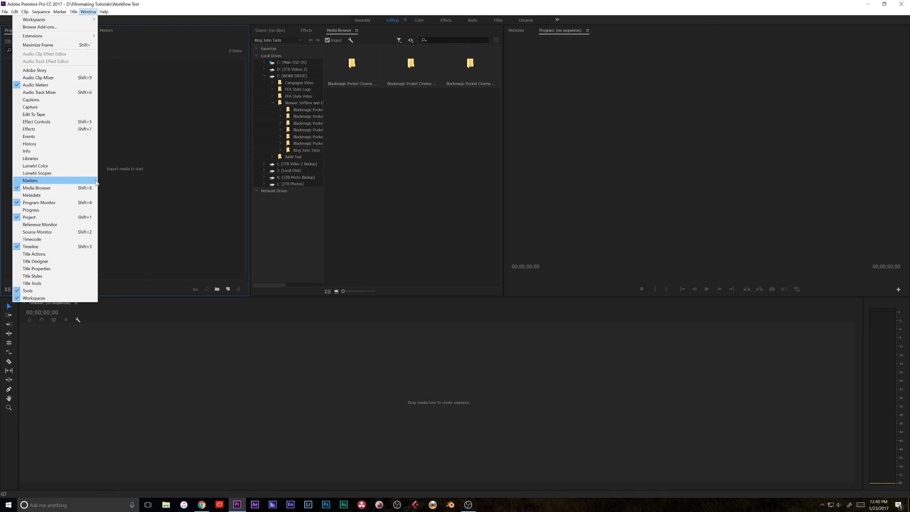
left_click(370, 174)
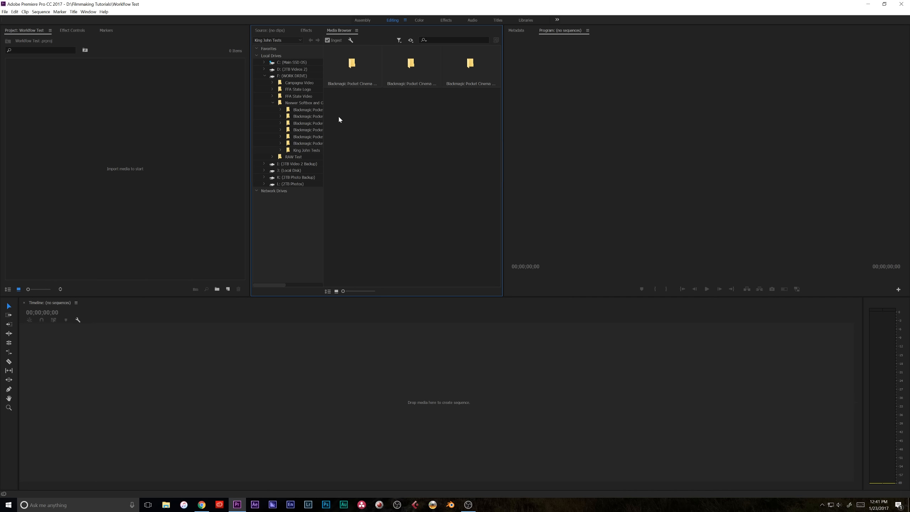
double_click(356, 67)
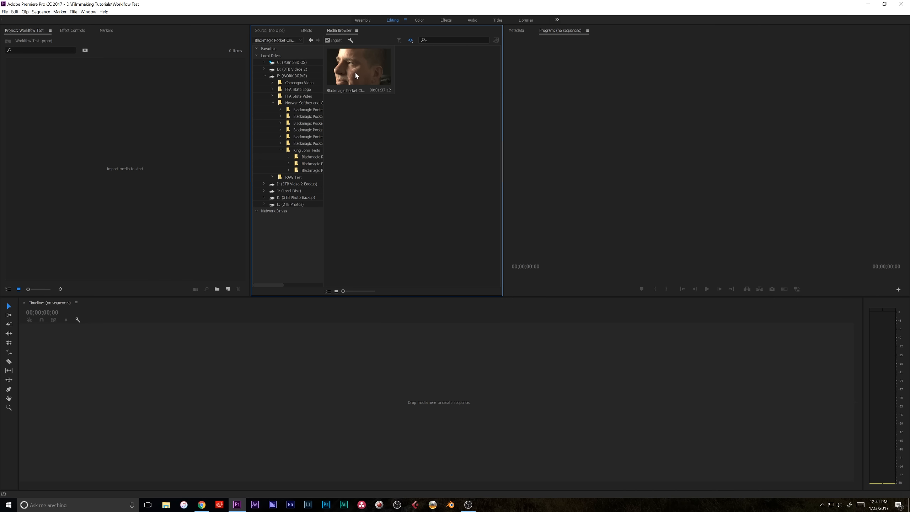
right_click(365, 81)
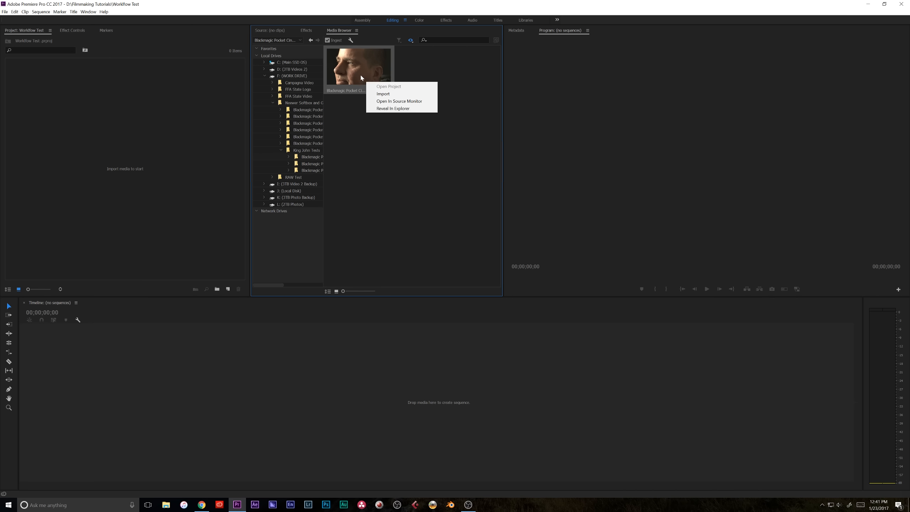
left_click(382, 94)
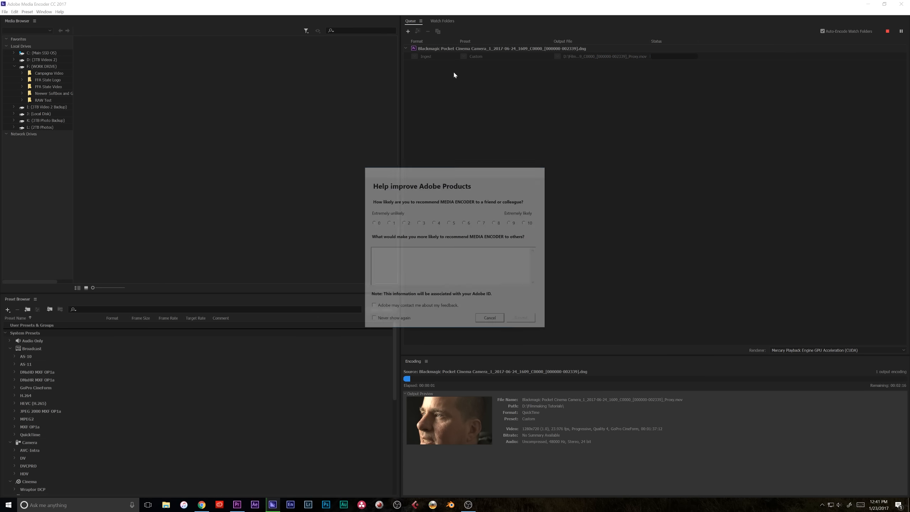
Dismiss the feedback survey in Media Encoder and minimize Media Encoder
left_click(500, 323)
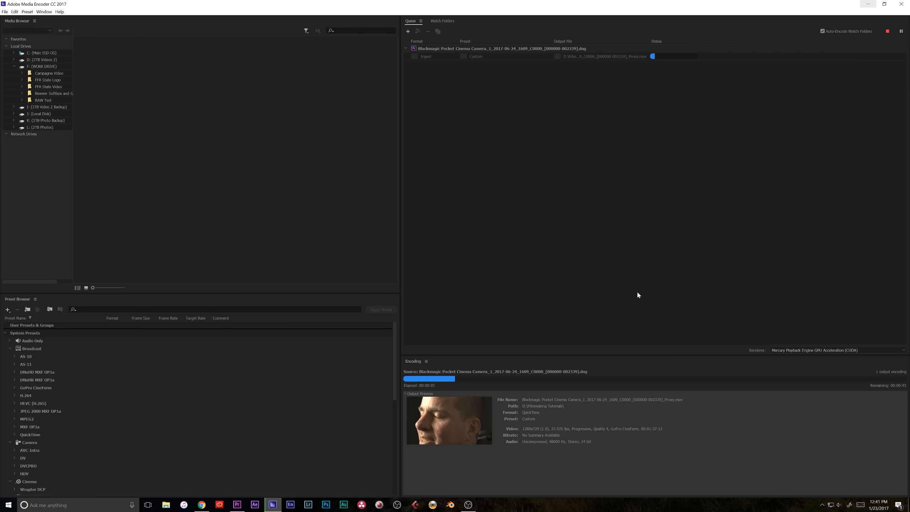
left_click(868, 4)
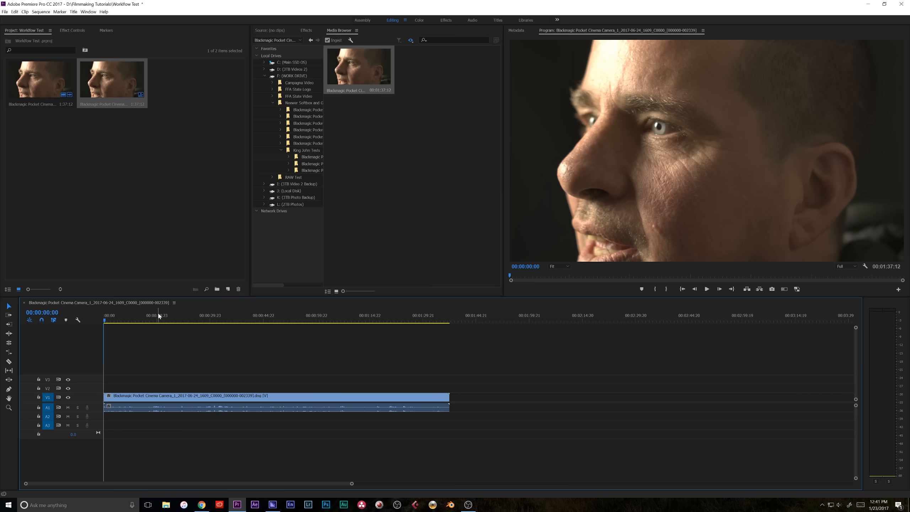
Enable Maximum Bit Depth and Maximum Render Quality in the sequence settings, accepting the memory warnings
left_click(41, 11)
left_click(43, 23)
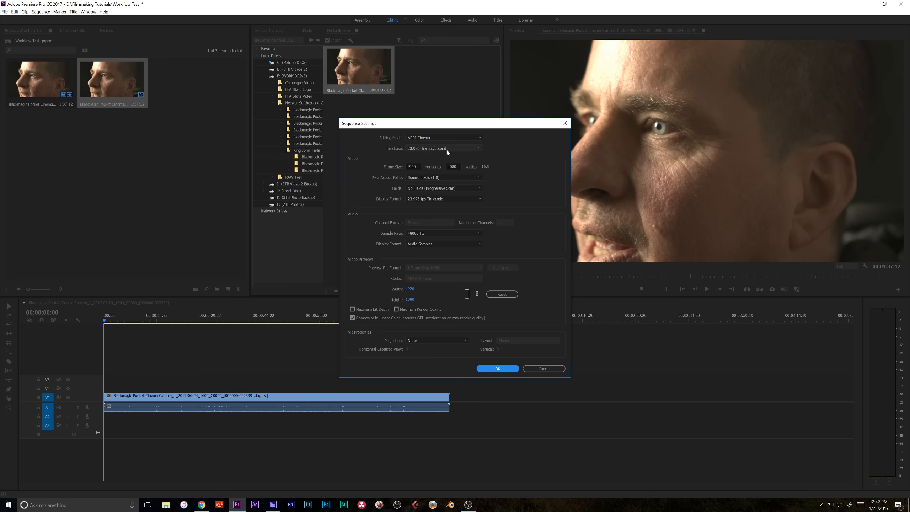
left_click(352, 309)
left_click(498, 369)
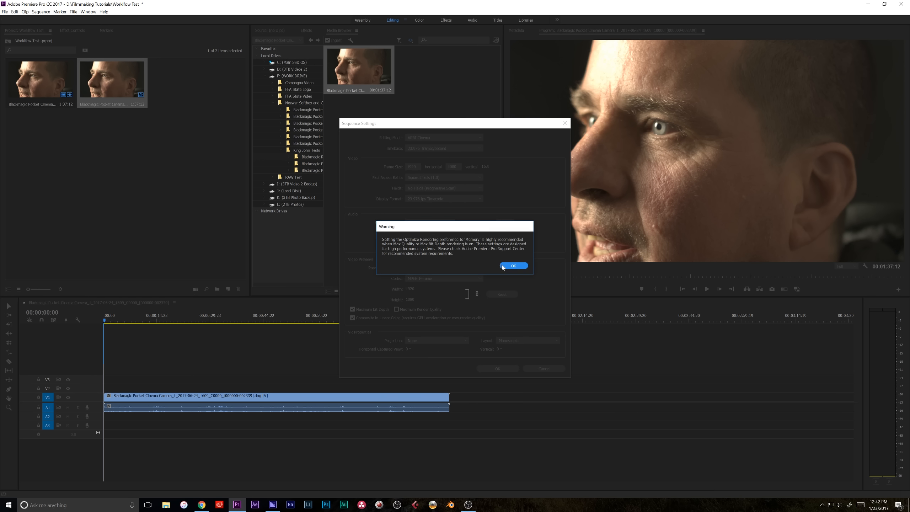
left_click(502, 267)
left_click(396, 308)
left_click(503, 266)
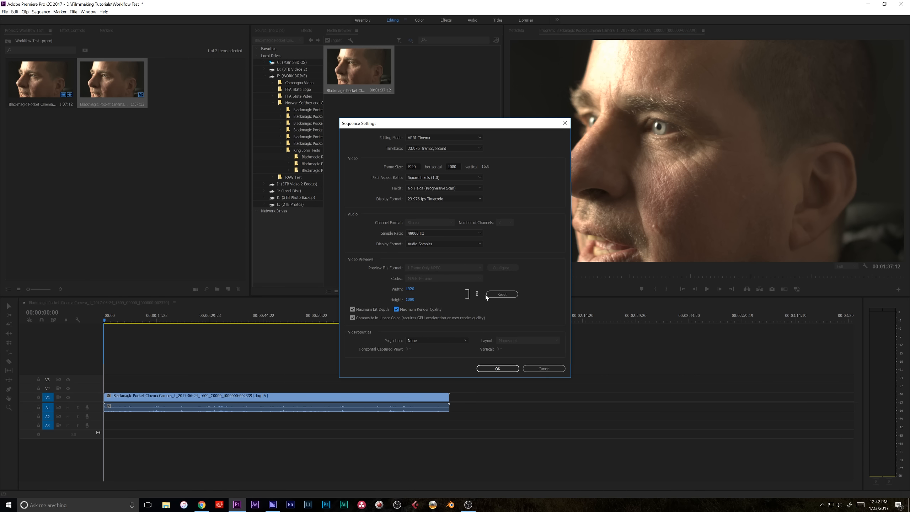
left_click(498, 368)
Unlink the clip's audio from its video in the timeline and delete the audio
left_click_drag(192, 319, 147, 320)
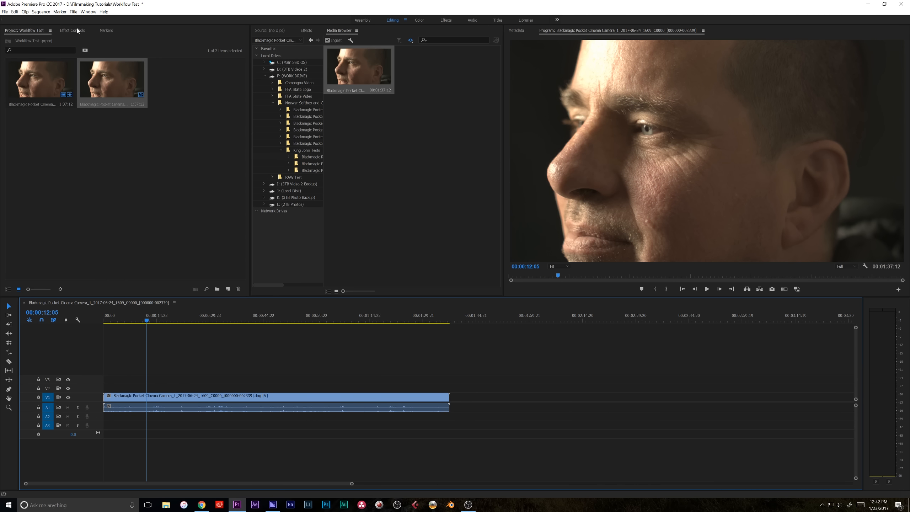
left_click(75, 31)
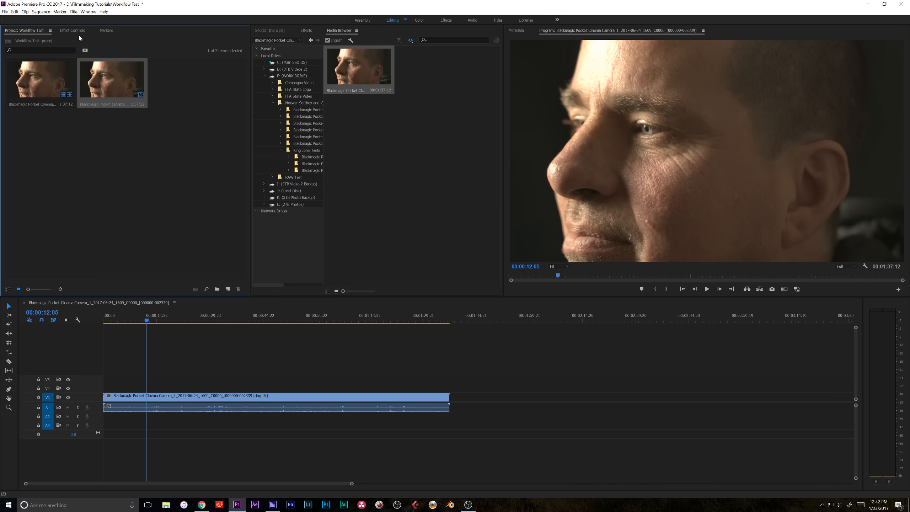
left_click(191, 399)
right_click(192, 400)
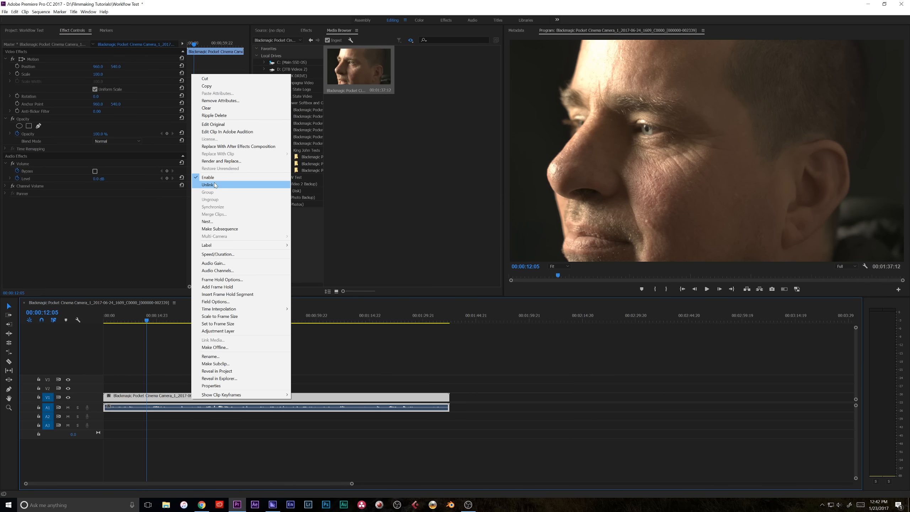
left_click(215, 185)
left_click(219, 410)
key("Delete")
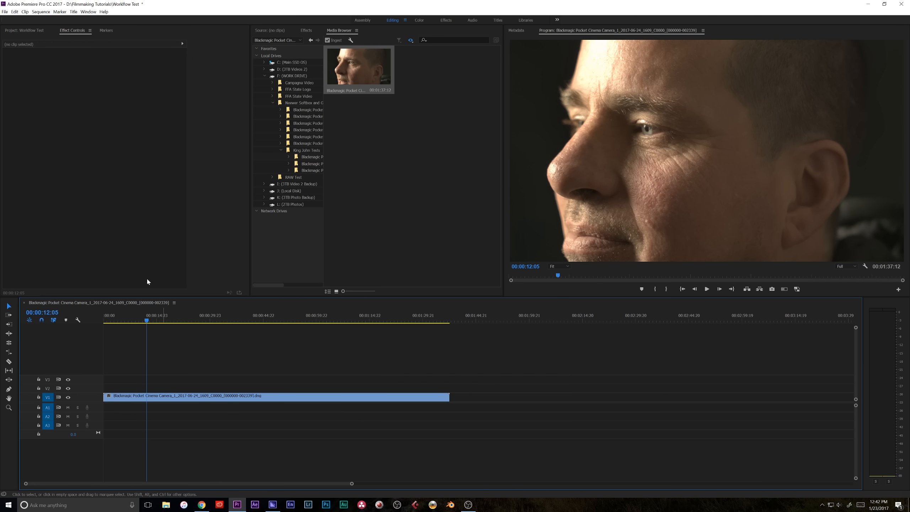
Open the clip's master CinemaDNG Source Settings and expand the Temperature, Tint and Exposure controls
left_click(150, 396)
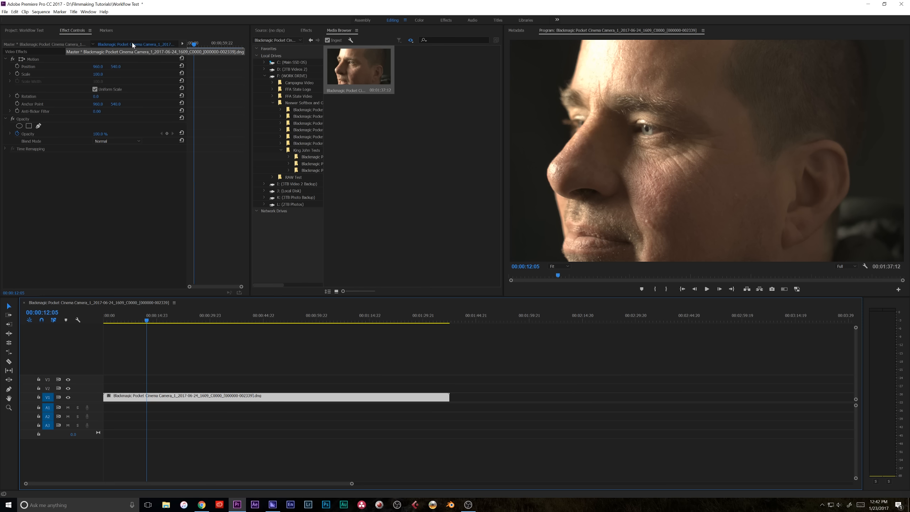
left_click(67, 46)
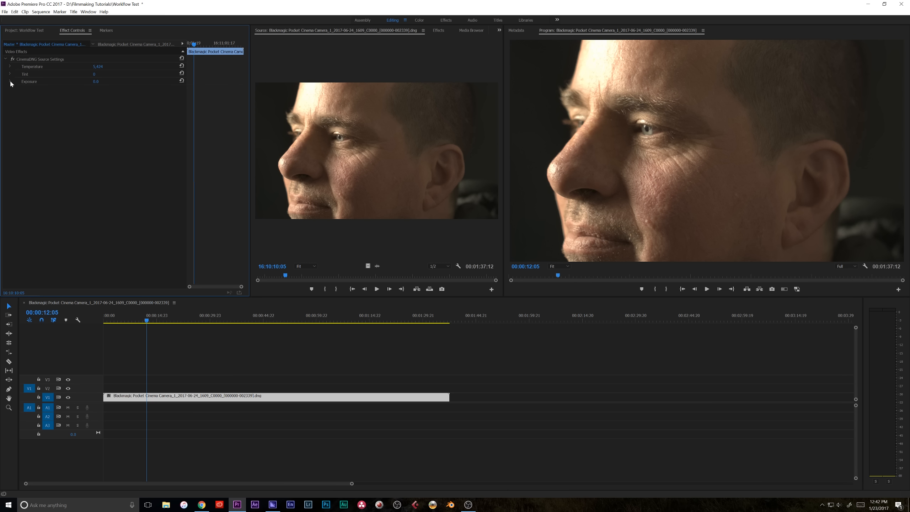
left_click(10, 67)
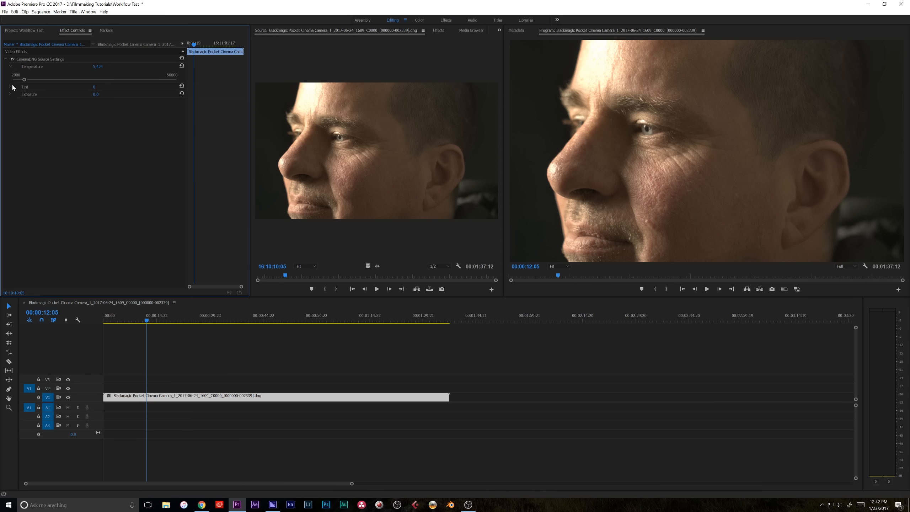
left_click(10, 87)
left_click(10, 107)
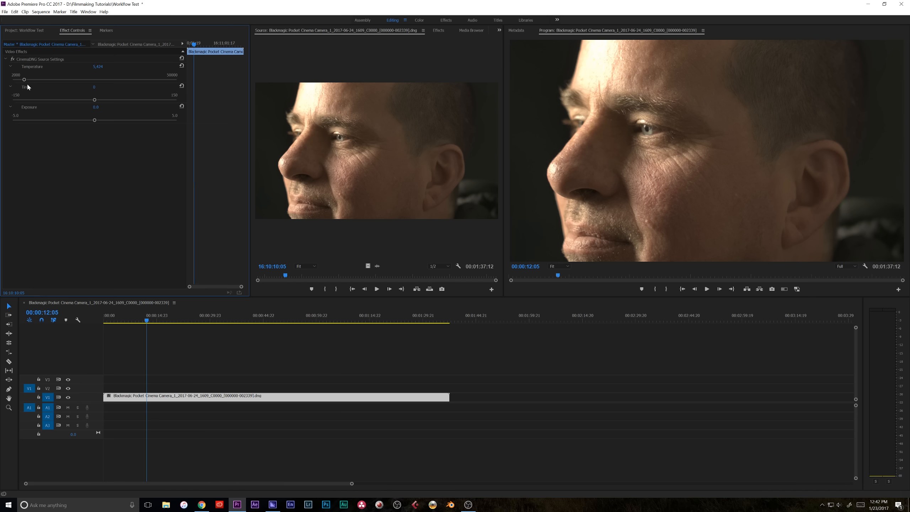
Try different source Temperature values for the clip, including 3800 and 5,000
left_click_drag(24, 81, 18, 80)
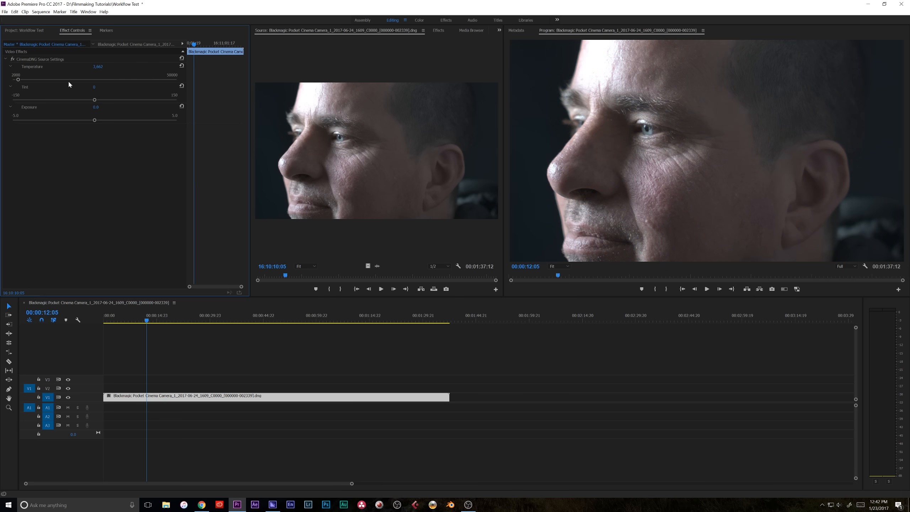
left_click(102, 66)
type("3800")
key("Return")
left_click(102, 65)
type("58")
key("Return")
left_click(102, 66)
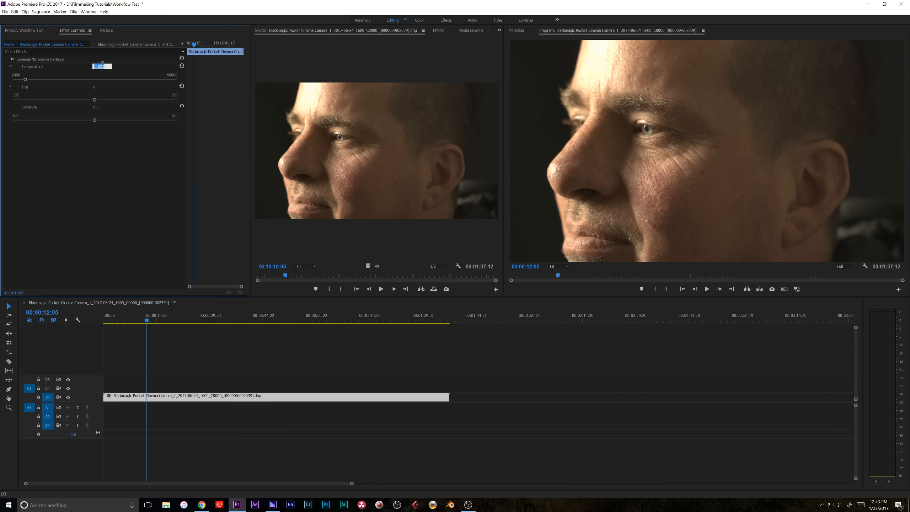
type("5,0")
type("00")
key("Return")
Set the clip's source Temperature to 4,800 and lower Exposure to about -1.1
left_click(102, 66)
type("48")
key("Return")
left_click_drag(95, 121, 78, 124)
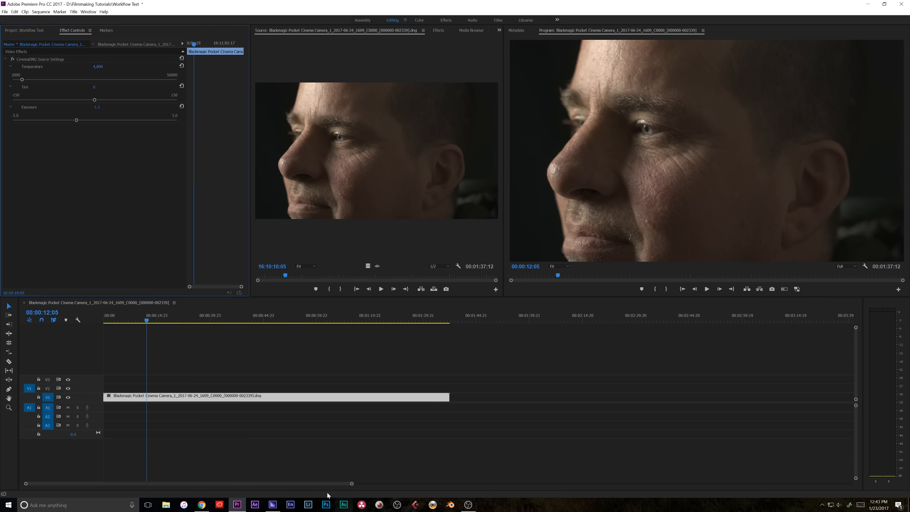
Switch to Media Encoder to check the proxy encoding queue, then minimize it
left_click(272, 505)
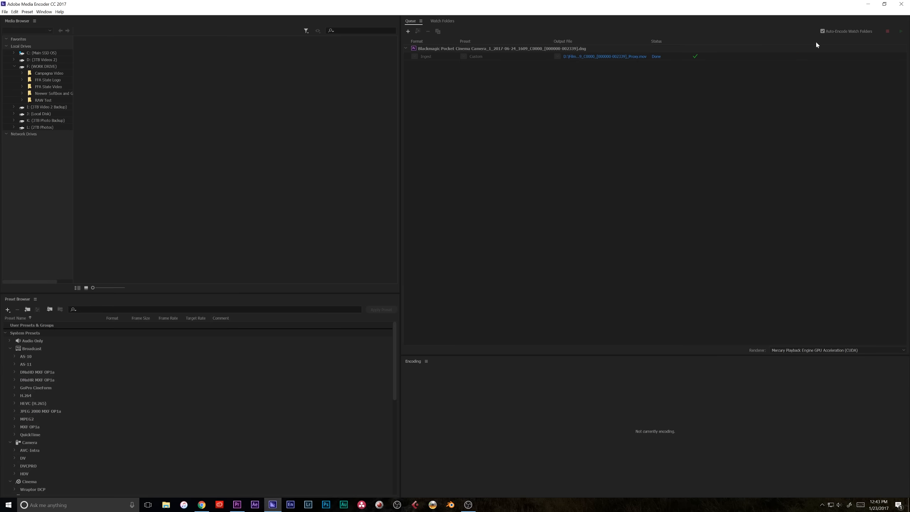
left_click(867, 4)
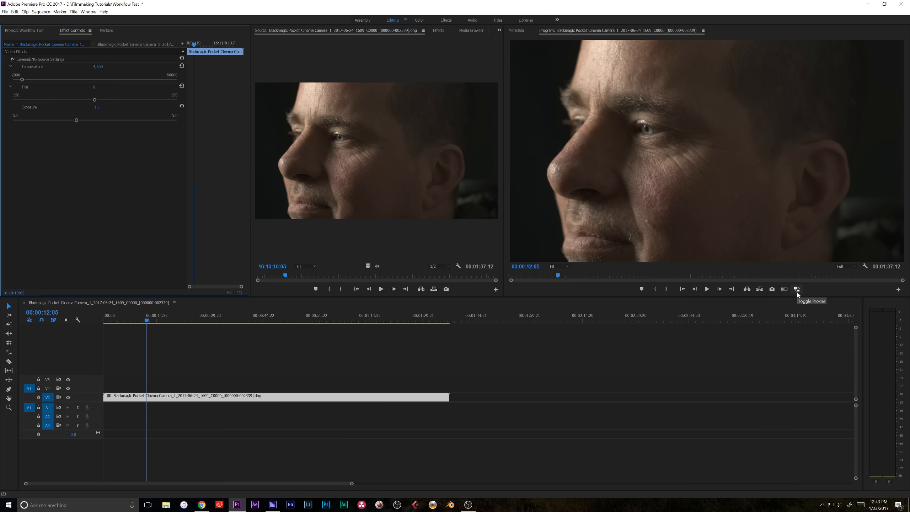
Turn on Toggle Proxies in the Program Monitor
left_click(898, 290)
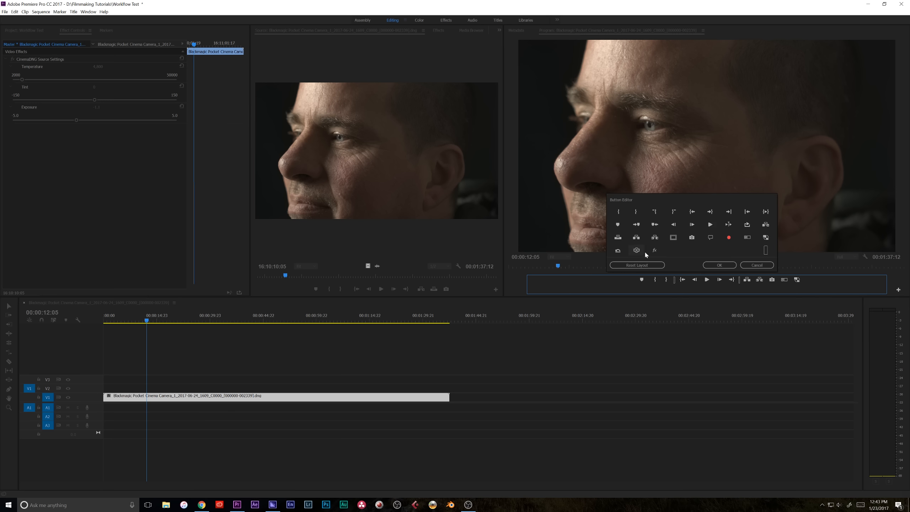
left_click(720, 266)
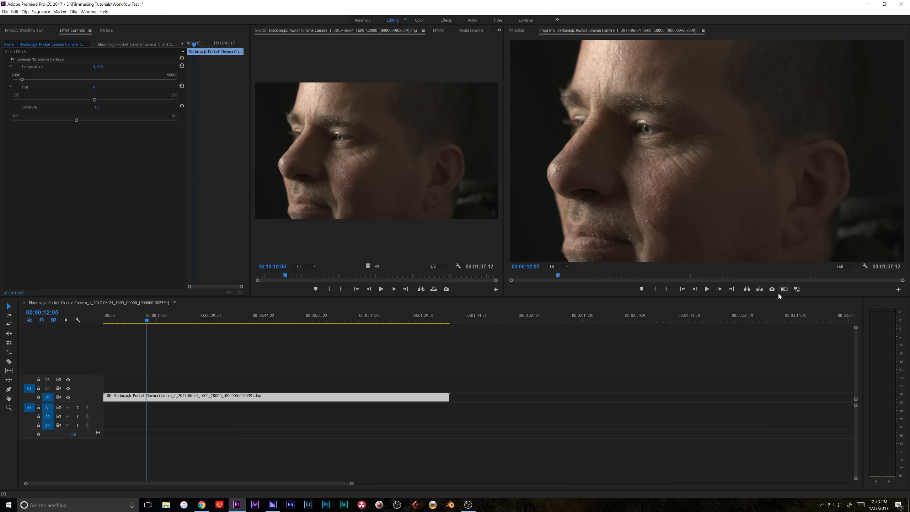
left_click(797, 289)
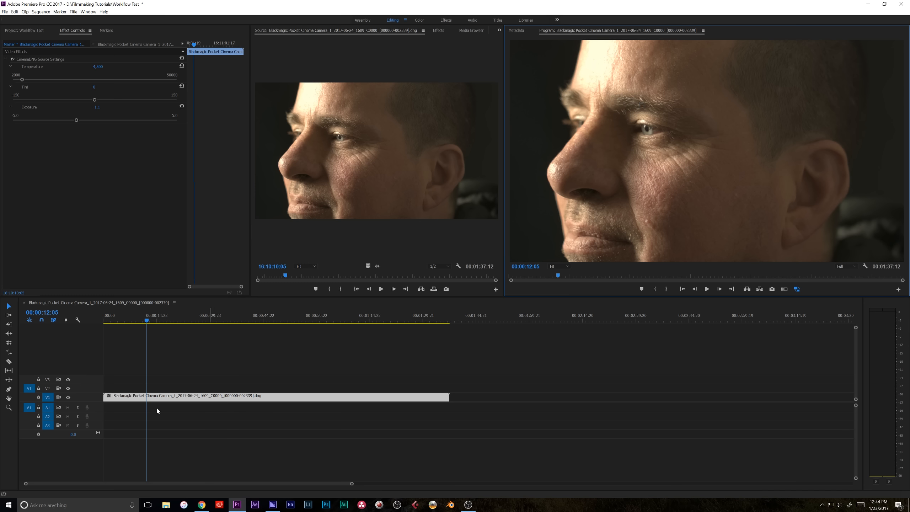
Play back the sequence with proxies, then switch proxies off in the Program Monitor
left_click(162, 319)
key("space")
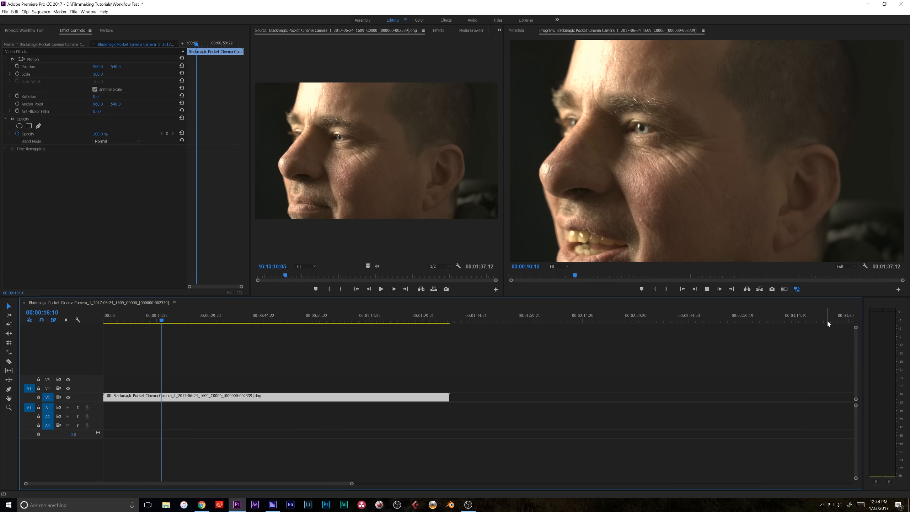
key("space")
left_click(133, 314)
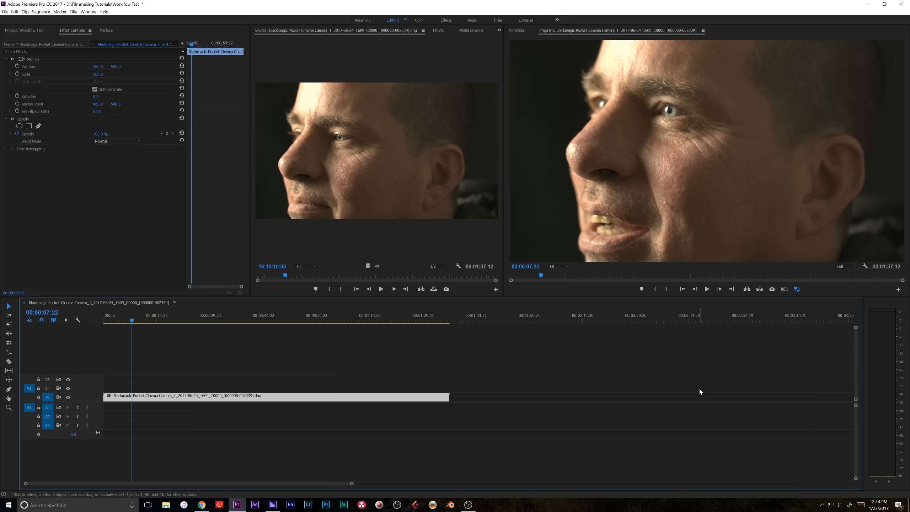
left_click(796, 290)
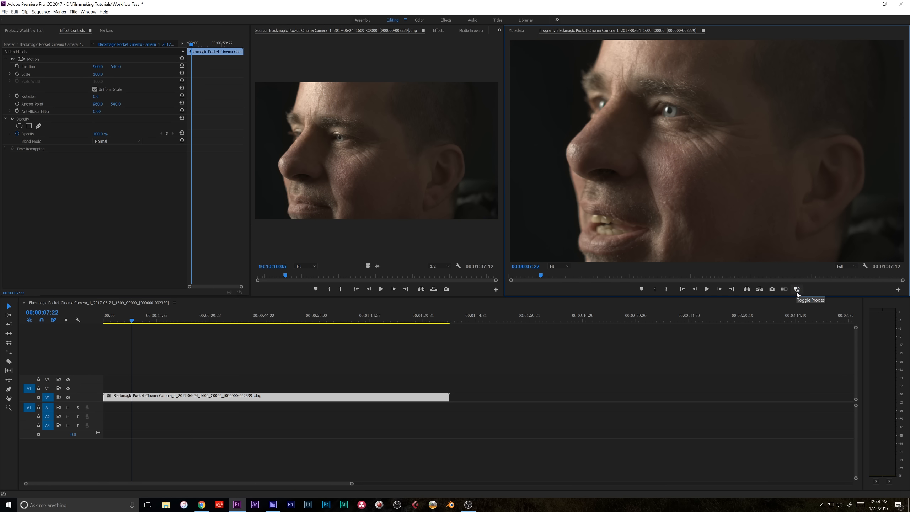
Switch to the Color workspace and toggle proxies on and off to compare the image
left_click(419, 22)
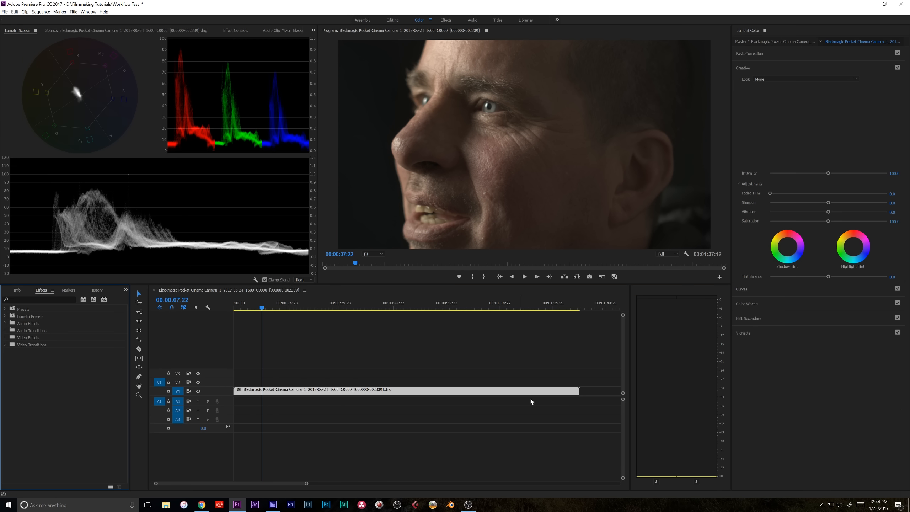
left_click(613, 277)
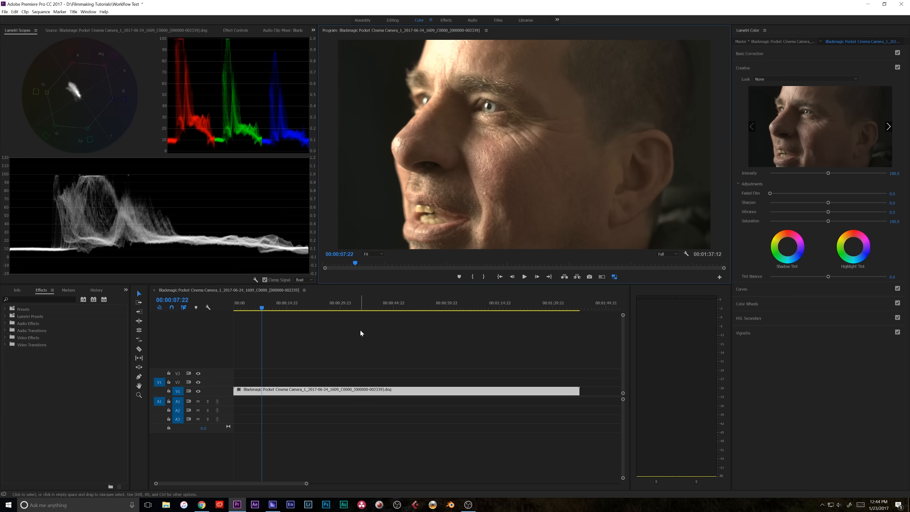
left_click(613, 277)
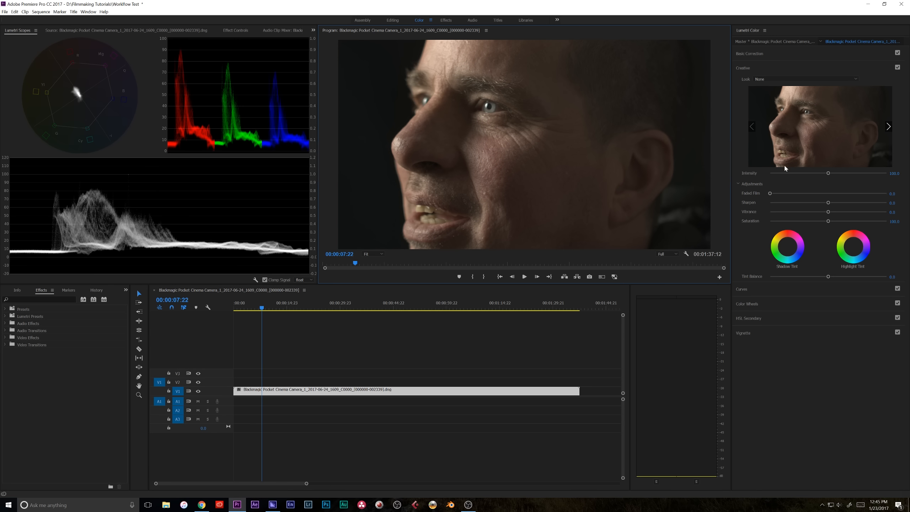
Open the Curves section and shape an S-curve on the RGB curve, lowering the shadows and raising the highlights
left_click(768, 291)
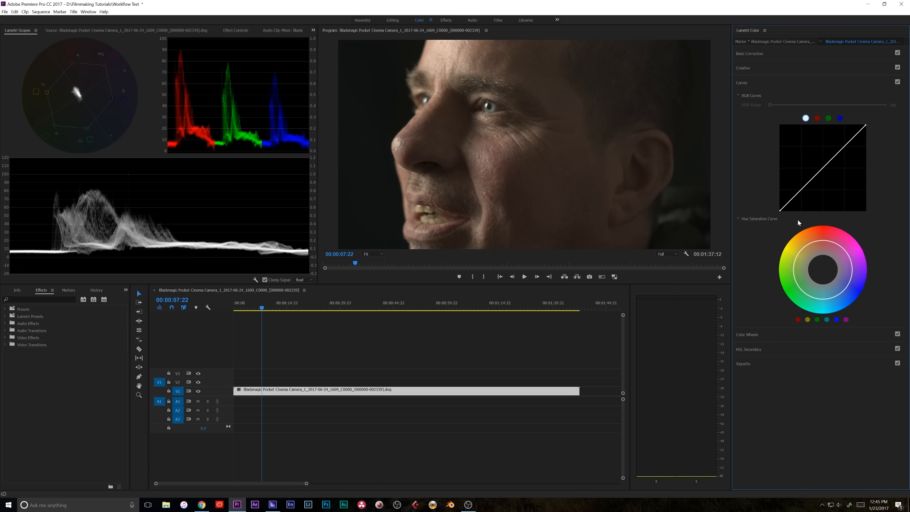
left_click_drag(805, 192, 805, 196)
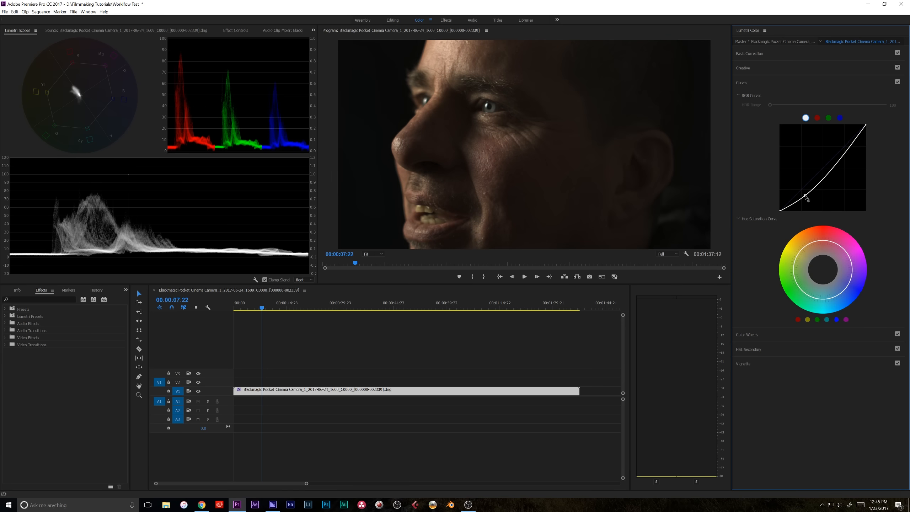
left_click_drag(837, 165, 838, 157)
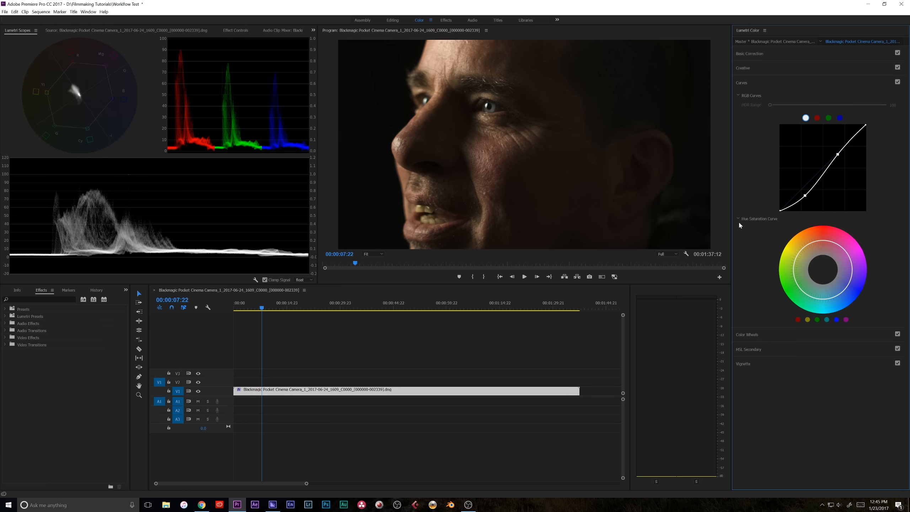
Add control points on the hue saturation curve around the orange-yellow hues and pull the middle one slightly
left_click(812, 243)
left_click(838, 245)
left_click_drag(823, 243, 824, 246)
In the Creative section, browse for a look and load Cancrinite.cube from the Lutify Contemporary Color Films LUT folder
left_click(773, 72)
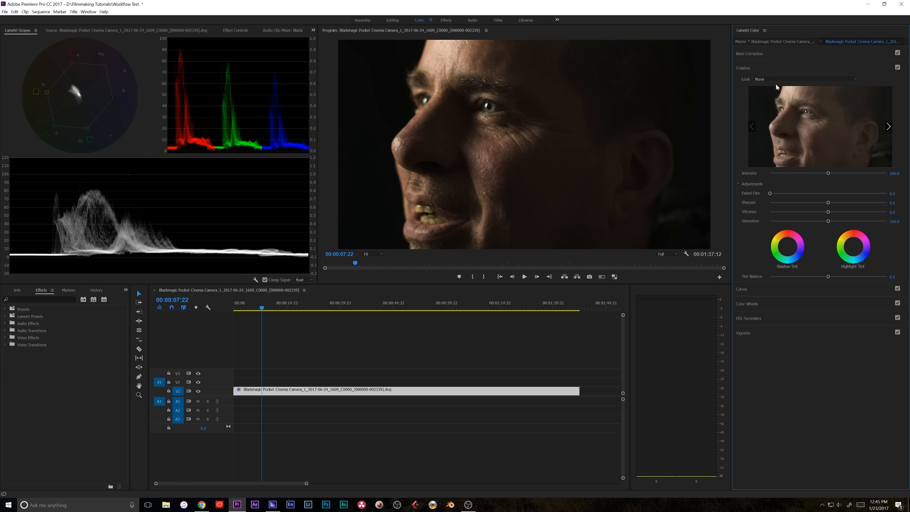
left_click(776, 79)
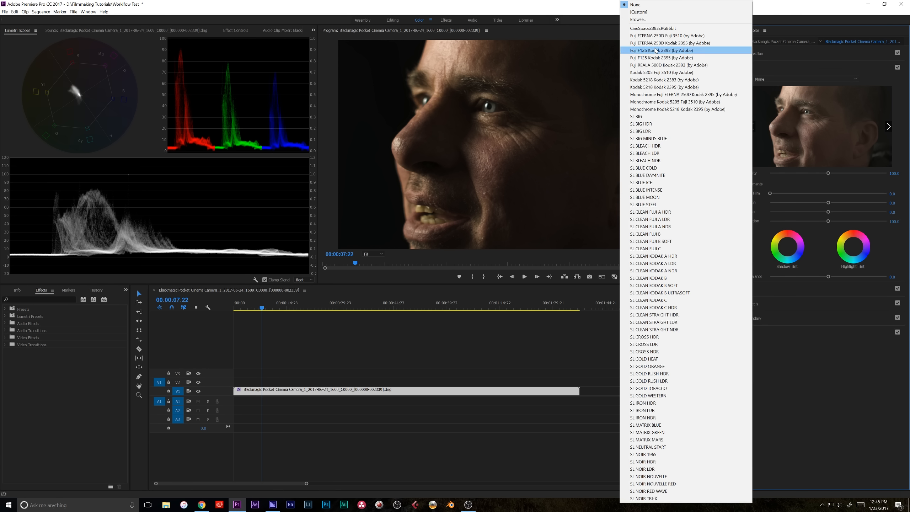
left_click(637, 19)
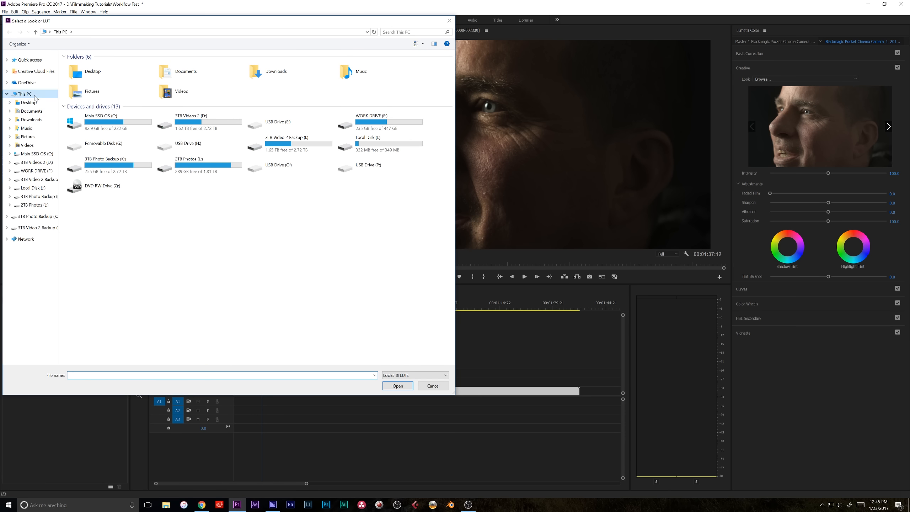
double_click(208, 121)
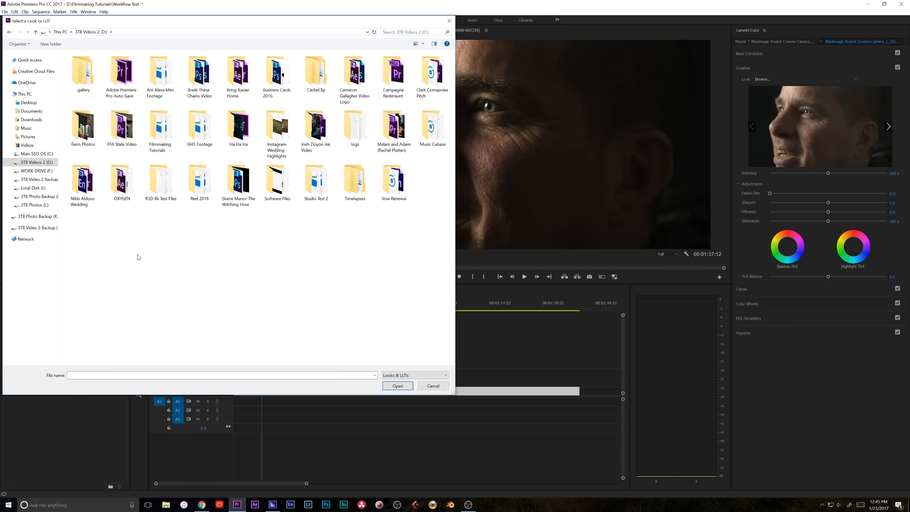
double_click(282, 173)
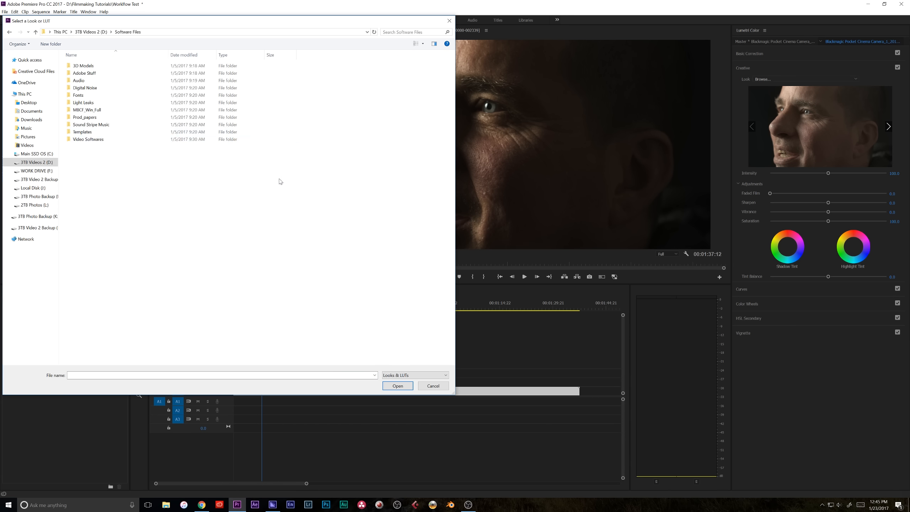
double_click(87, 139)
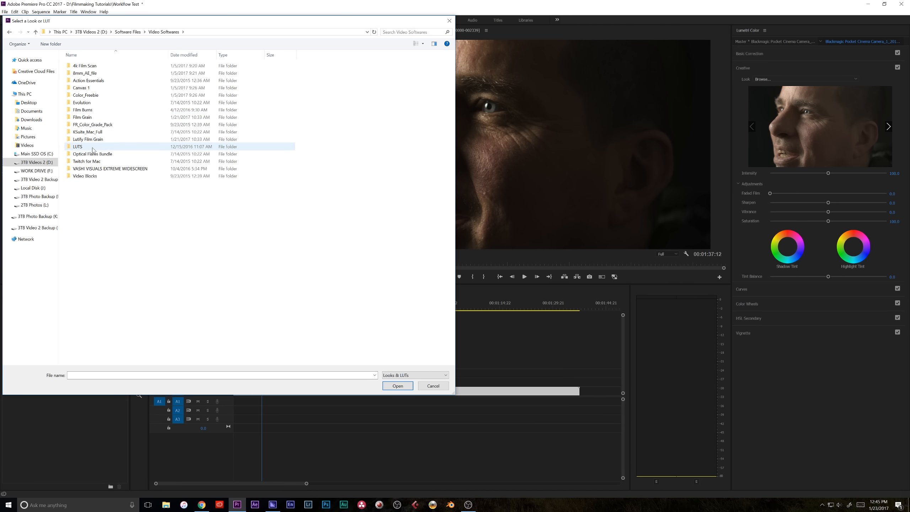
double_click(92, 150)
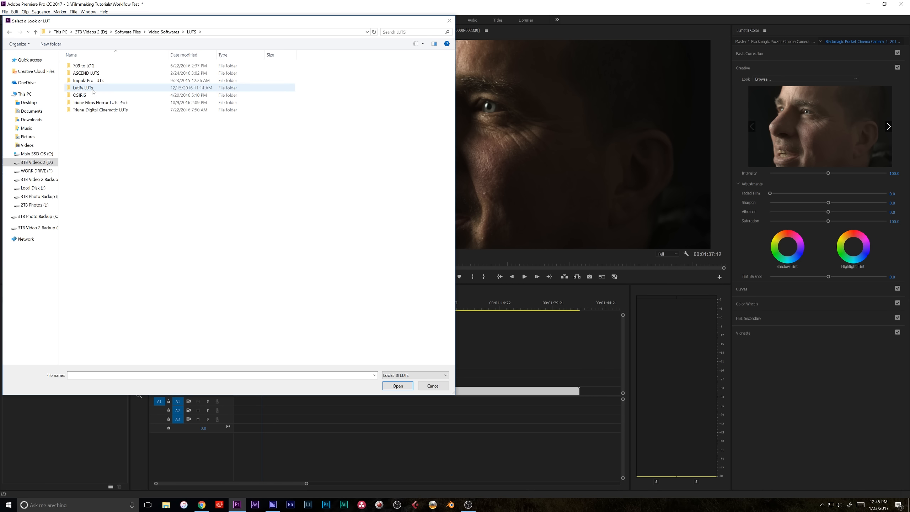
double_click(93, 91)
left_click(94, 74)
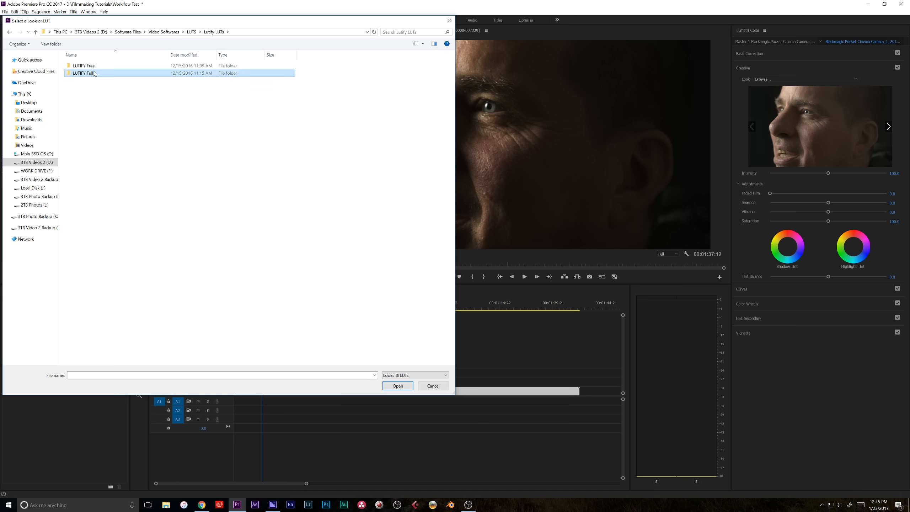
double_click(94, 73)
double_click(94, 81)
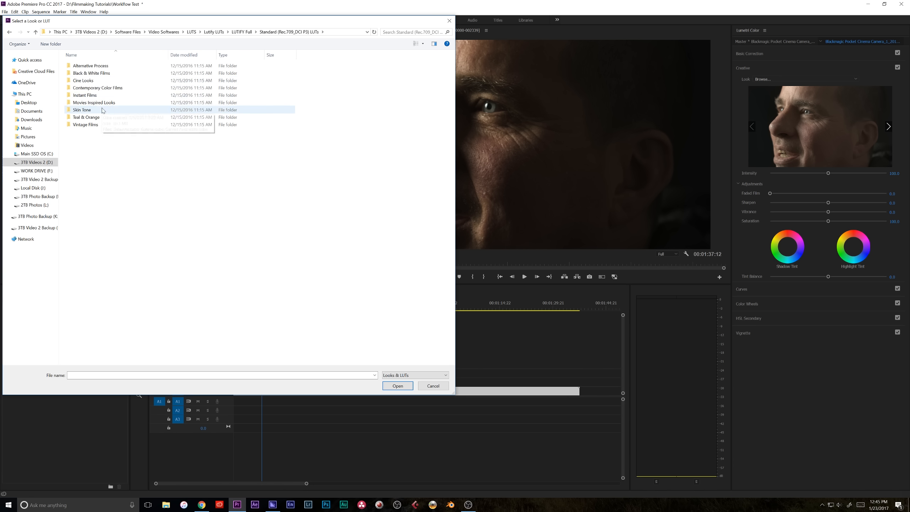
double_click(95, 88)
left_click(98, 111)
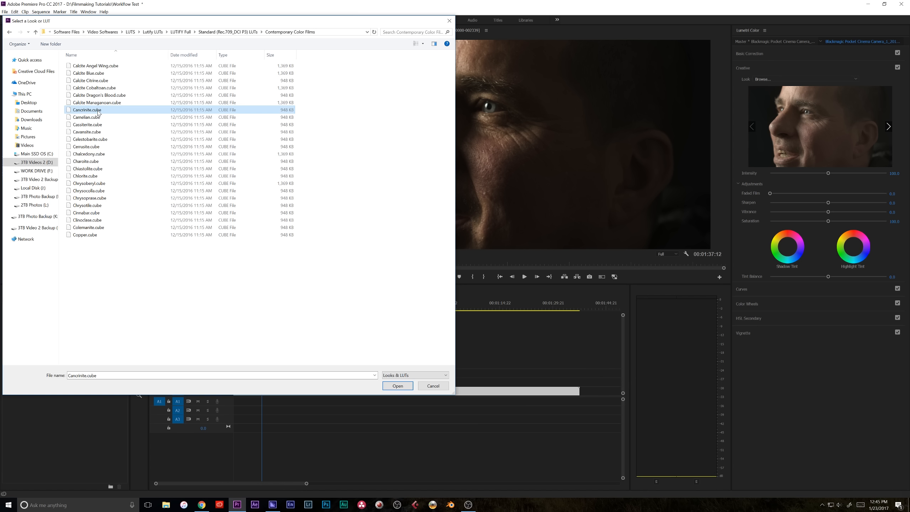
double_click(97, 111)
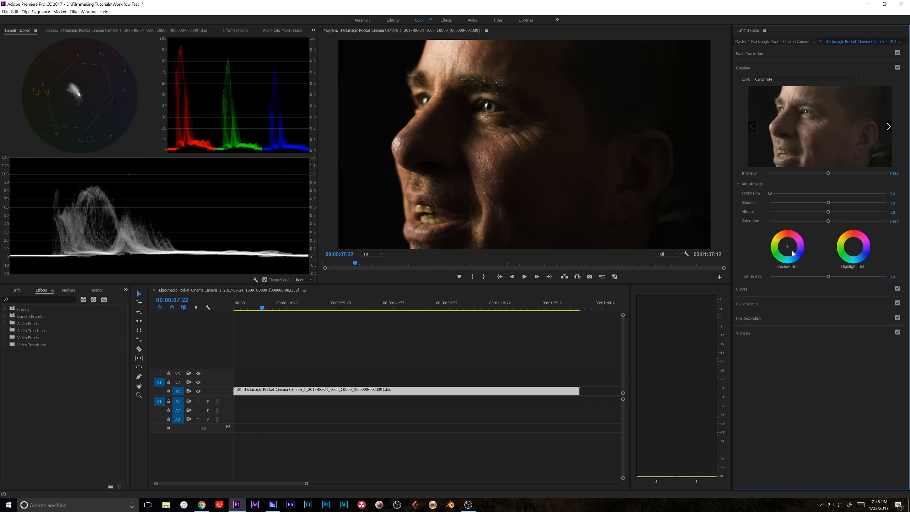
Expand Color Wheels, then return to Curves and nudge the middle hue saturation curve point slightly
left_click(757, 303)
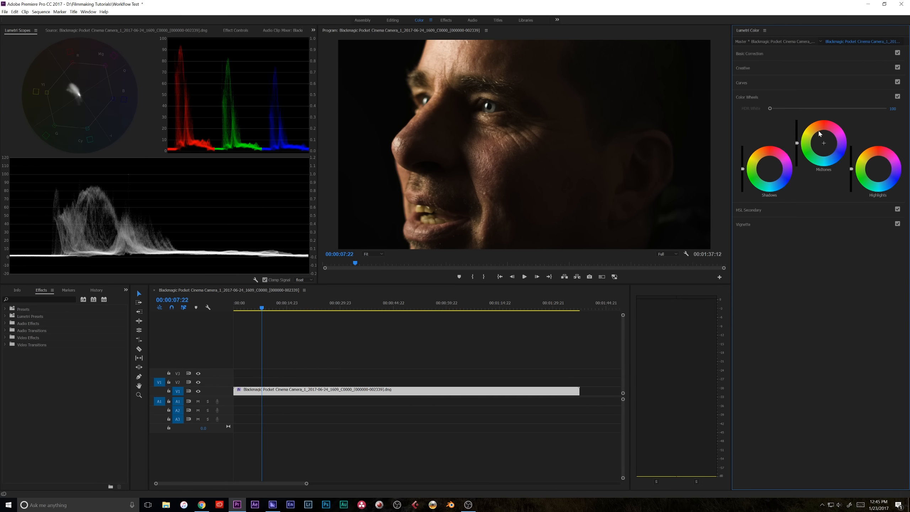
left_click(752, 82)
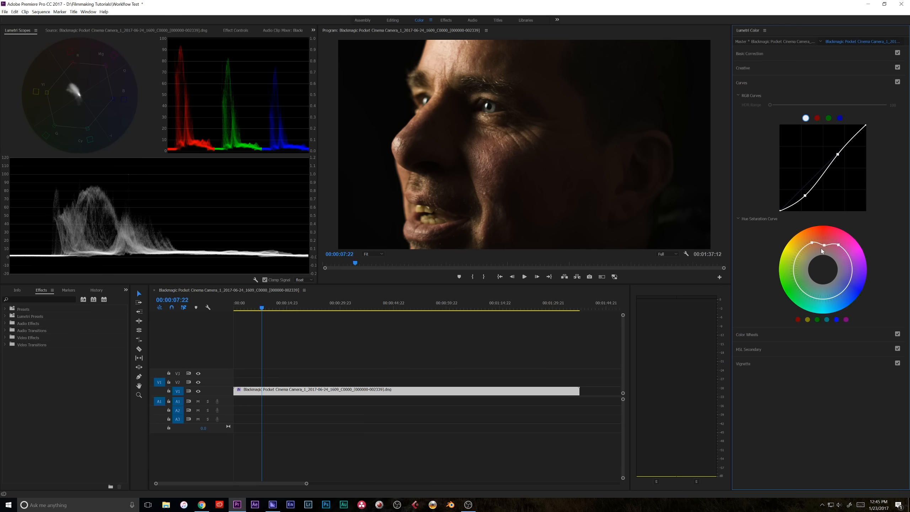
mouse_move(824, 244)
left_mouse_down()
mouse_move(825, 253)
mouse_move(827, 245)
left_mouse_up()
Toggle the proxy button in the Program Monitor on and off twice to compare the graded image
left_click(615, 277)
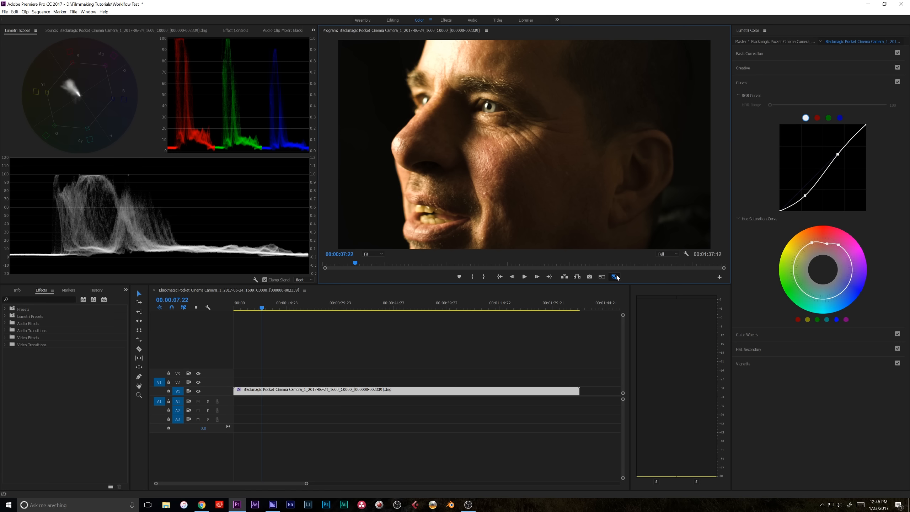
left_click(615, 276)
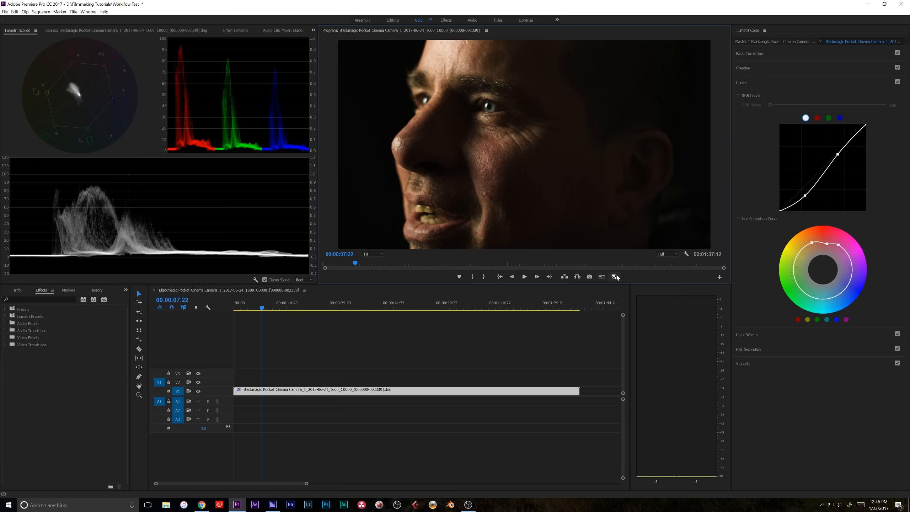
left_click(615, 276)
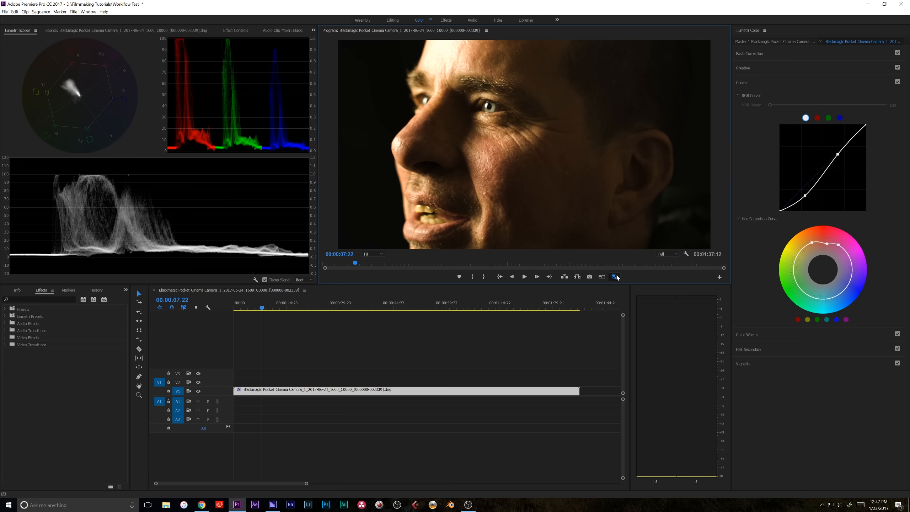
left_click(615, 276)
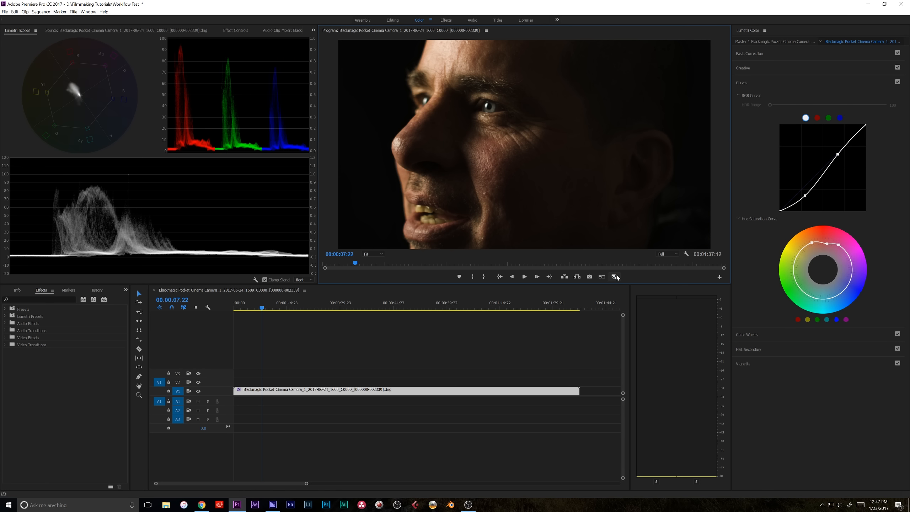